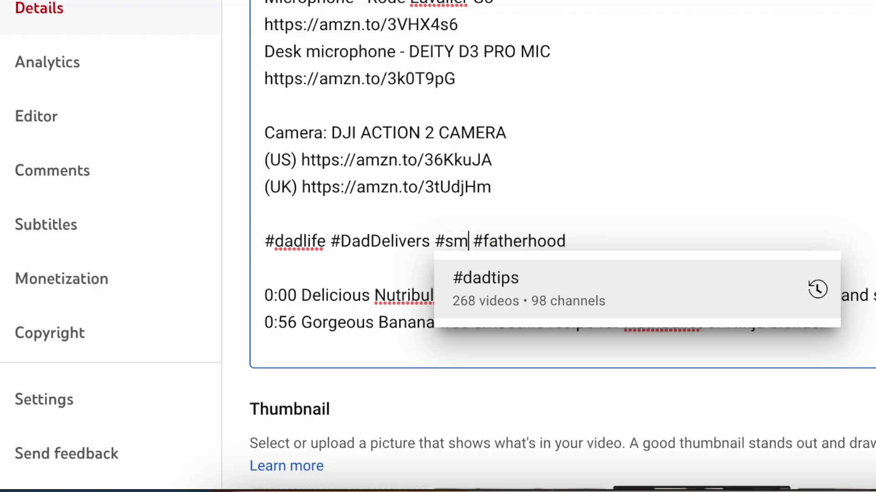
Add a smoothie hashtag to the description and move to the empty line below it.
{"action": "type", "text": "oothie  #DadDelivers"}
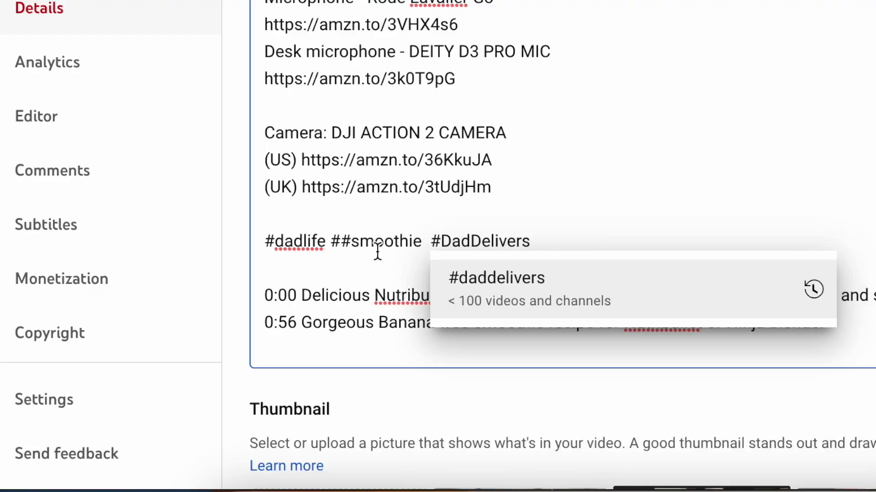
{"action": "left_click", "coordinate": [353, 263]}
{"action": "left_click", "coordinate": [124, 395]}
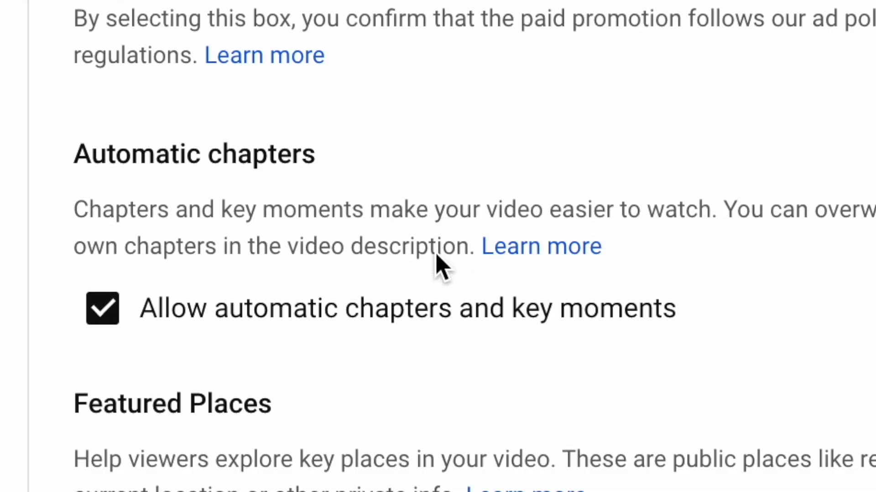
Add the tags 'nitri bullet' and 'ninga' and set the video's visibility to Public.
{"action": "scroll", "coordinate": [437, 264], "scroll_direction": "down", "scroll_amount": 5}
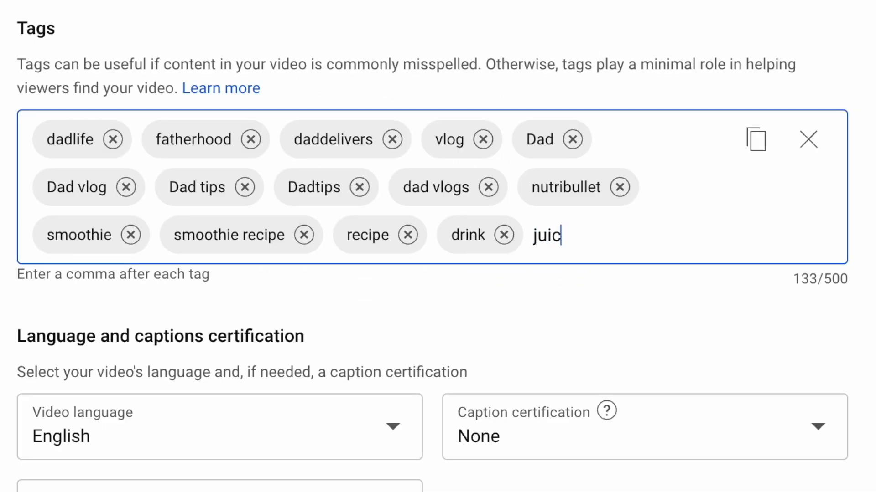
{"action": "type", "text": "e,nitri bu"}
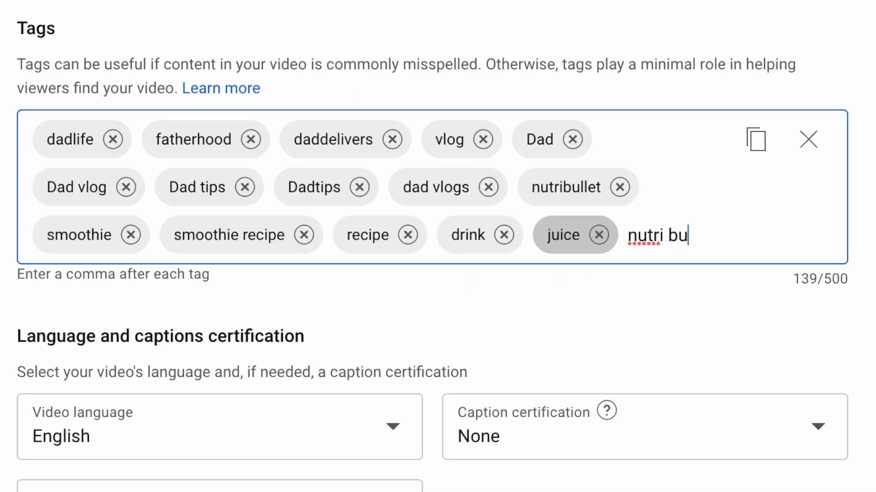
{"action": "type", "text": "llet,ninga,"}
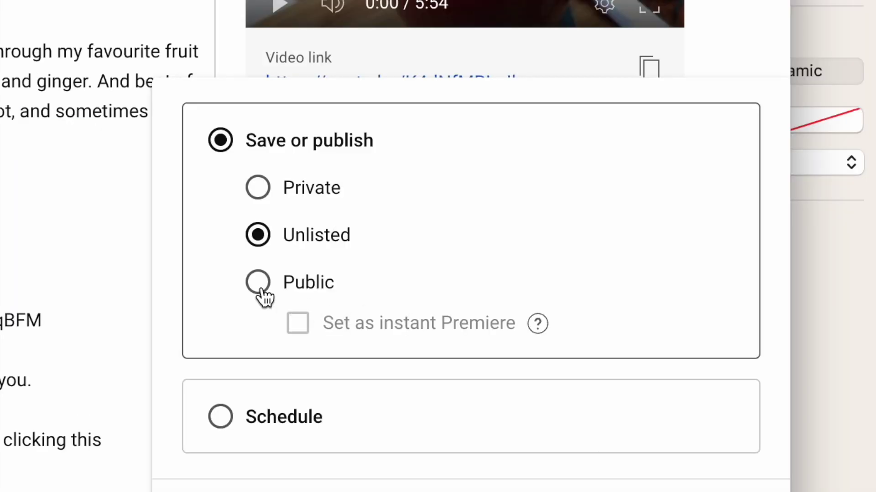
{"action": "left_click", "coordinate": [259, 285]}
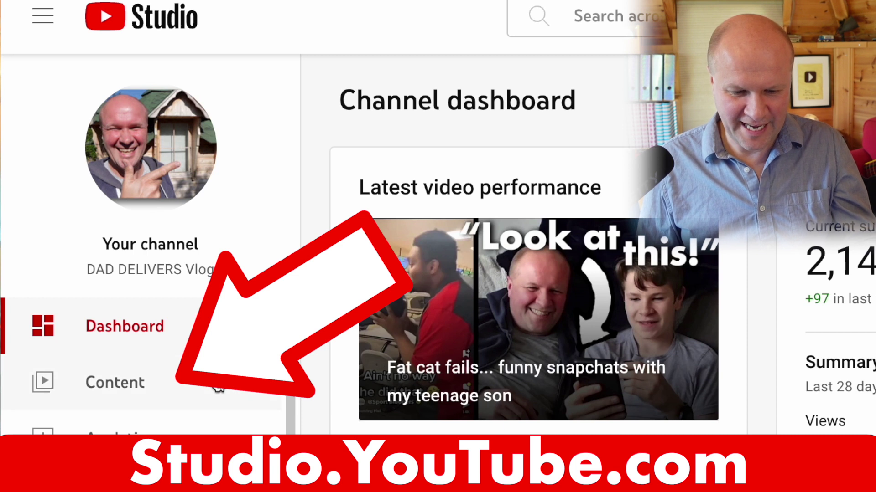
Open the SMOOTHIE RECIPE video's details from the Content list and put the cursor in its title.
{"action": "left_click", "coordinate": [219, 387]}
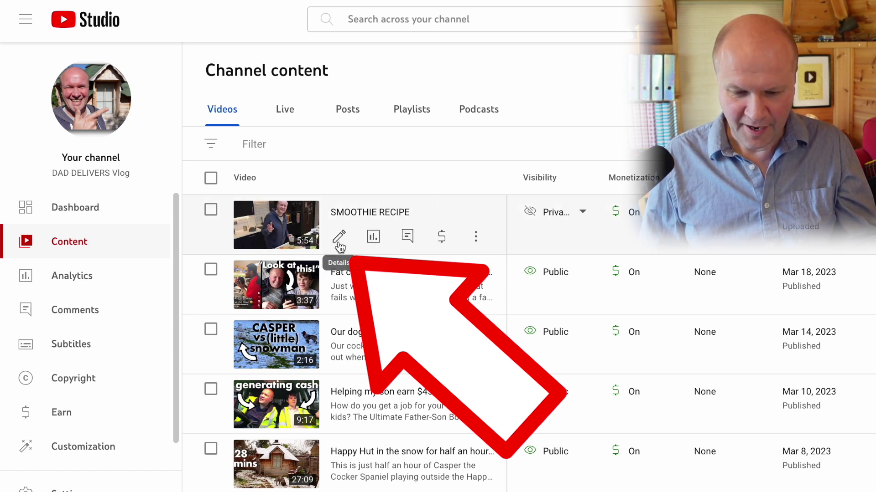
{"action": "left_click", "coordinate": [338, 237]}
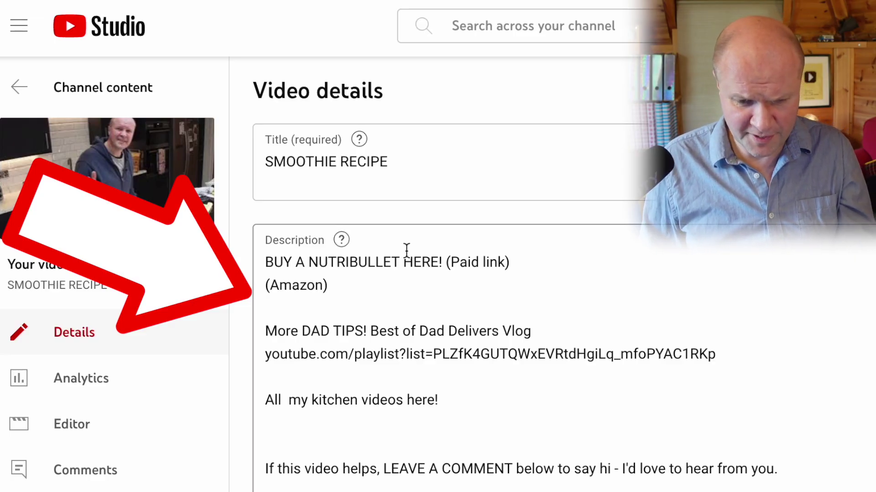
{"action": "left_click", "coordinate": [408, 171]}
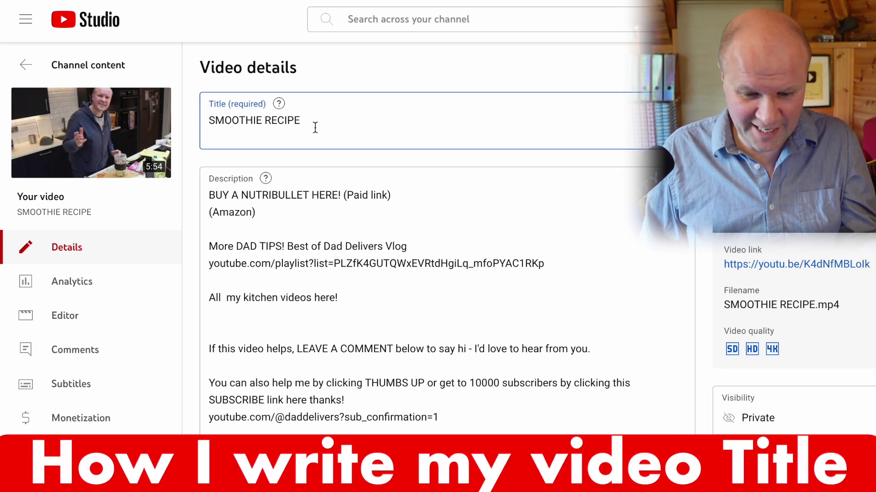
Retitle the video as a how-to smoothie recipe, then as 'You won't believe what I did in a cup!!!'.
{"action": "key", "text": "ctrl+a"}
{"action": "key", "text": "Right"}
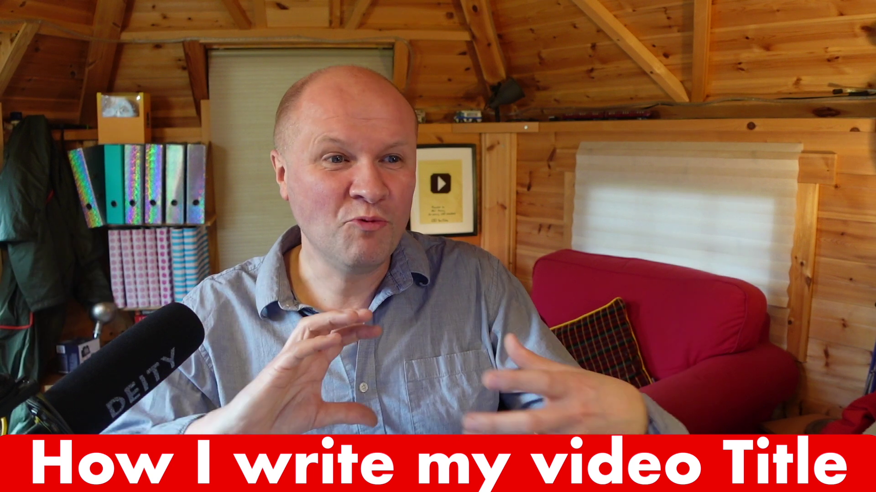
{"action": "type", "text": "to make a smoothi"}
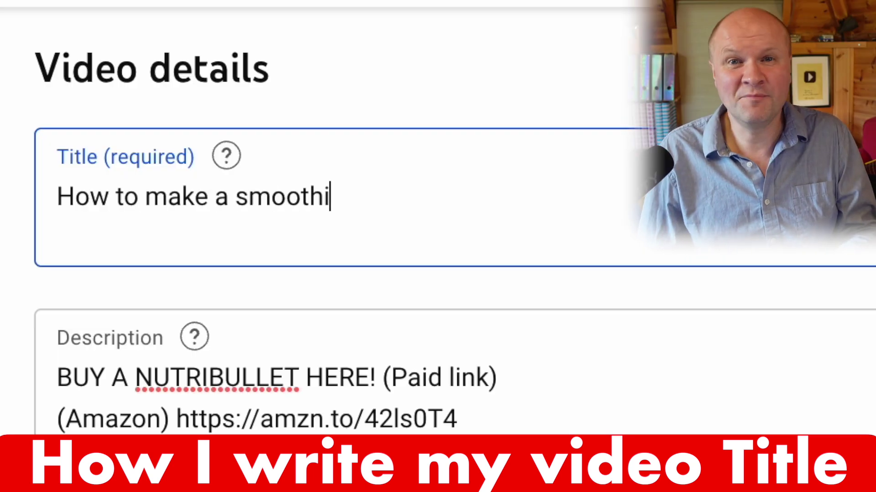
{"action": "type", "text": "e recipe..."}
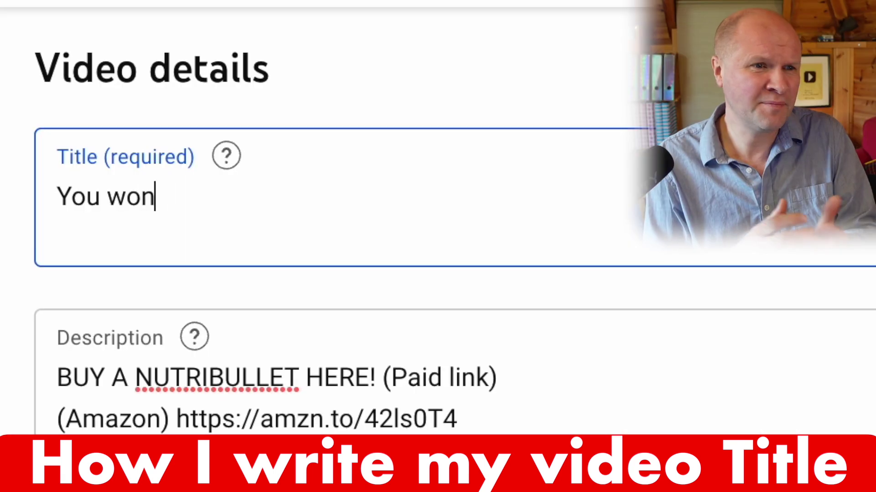
{"action": "type", "text": "'t belei"}
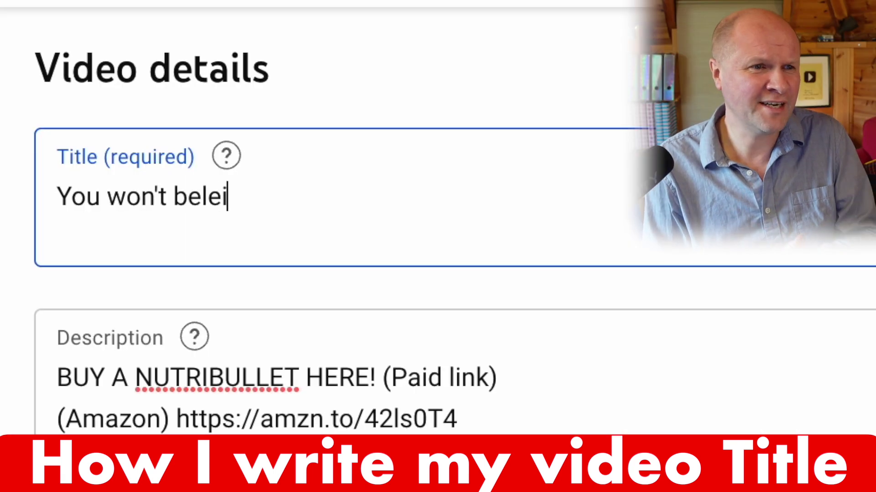
{"action": "type", "text": "ve what I did in a cup!!!"}
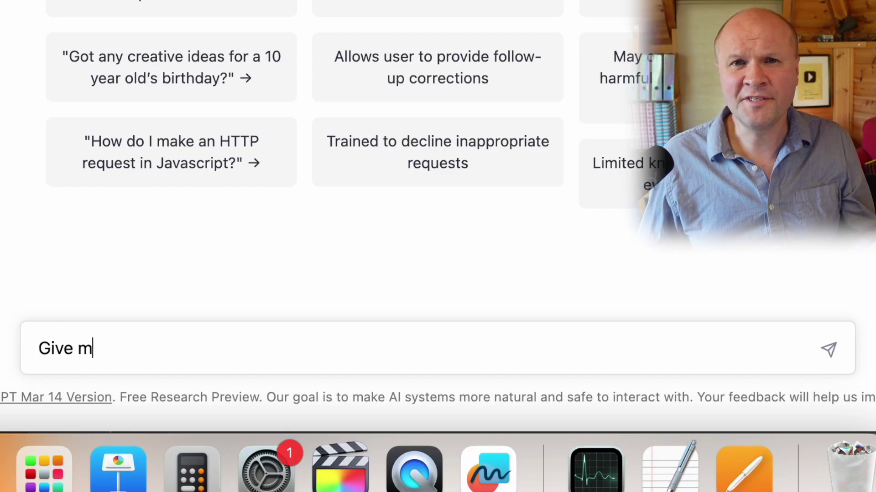
Ask ChatGPT for 10 intriguing titles for the Nutribullet smoothie with raspberries and ginger, noting it has no bananas.
{"action": "type", "text": "e 10 titles for a youtube video that would create tens"}
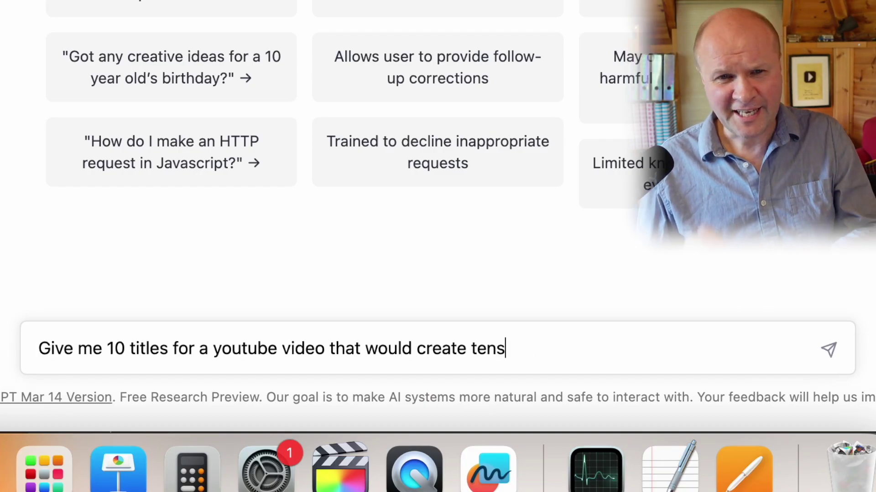
{"action": "type", "text": "ion and intrigue so the reader would want to wa"}
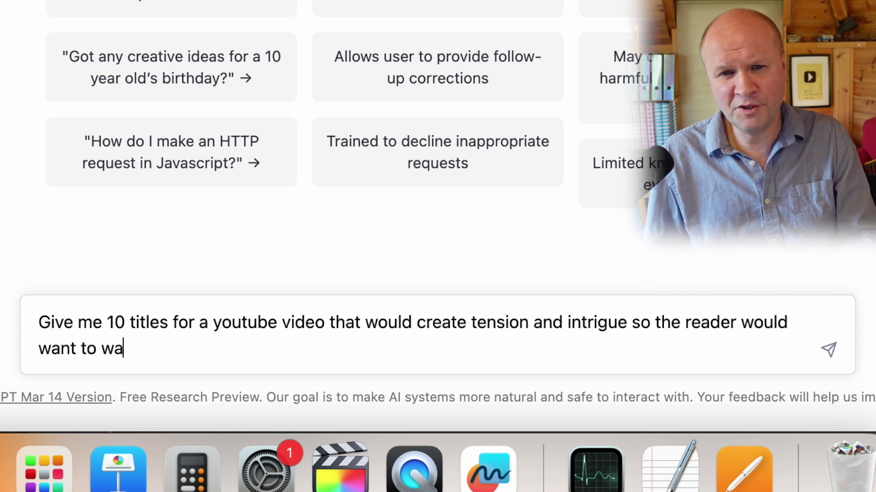
{"action": "type", "text": "tch the video. The video is about me "}
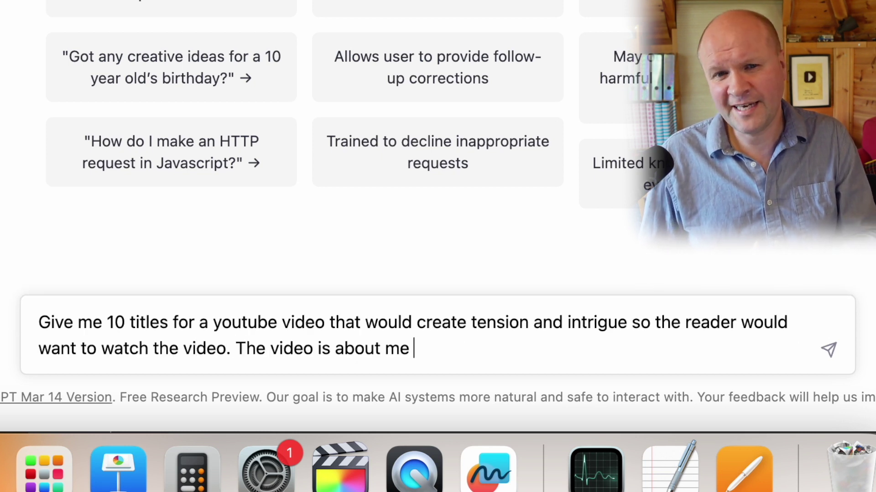
{"action": "type", "text": "making my favourite smoothie recipe in a nu"}
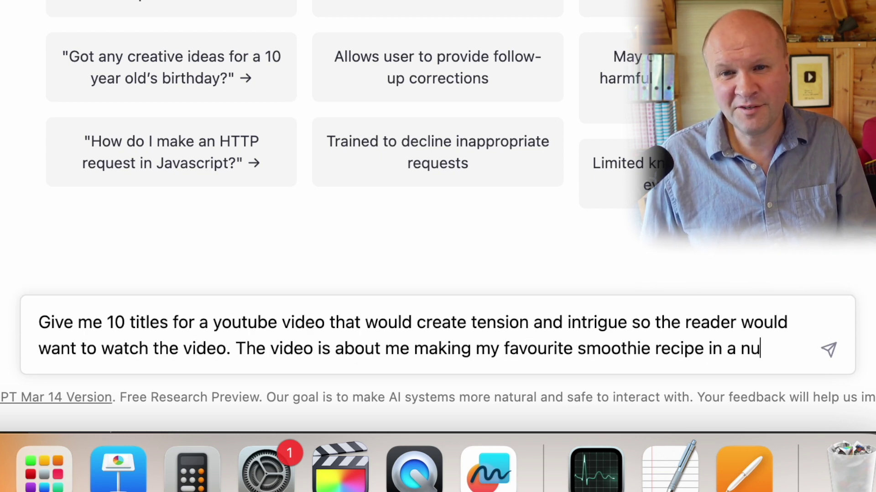
{"action": "type", "text": "tribullet b"}
{"action": "type", "text": "lender with fruit and veg"}
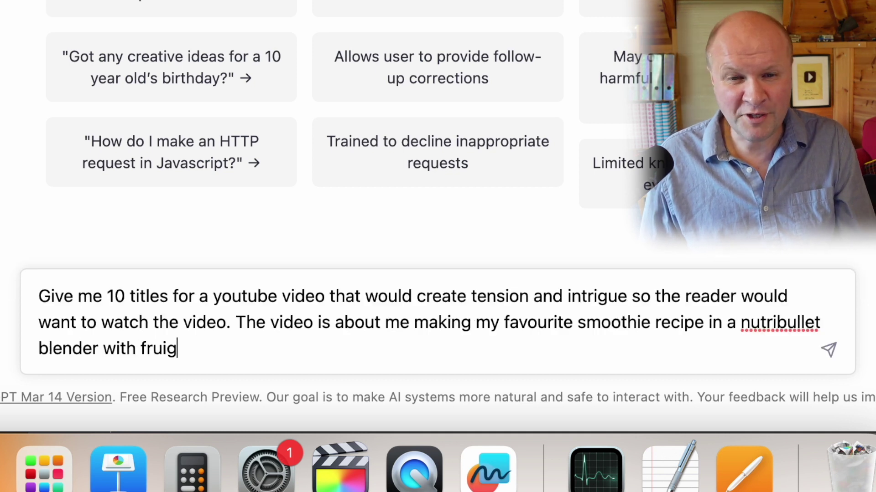
{"action": "type", "text": ". The ingredients include m"}
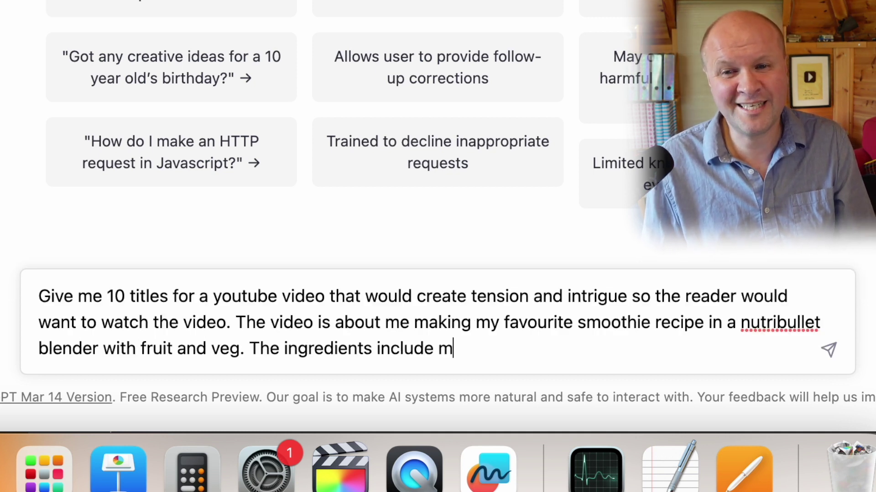
{"action": "type", "text": "elon, apple juice, seeds, blueberries"}
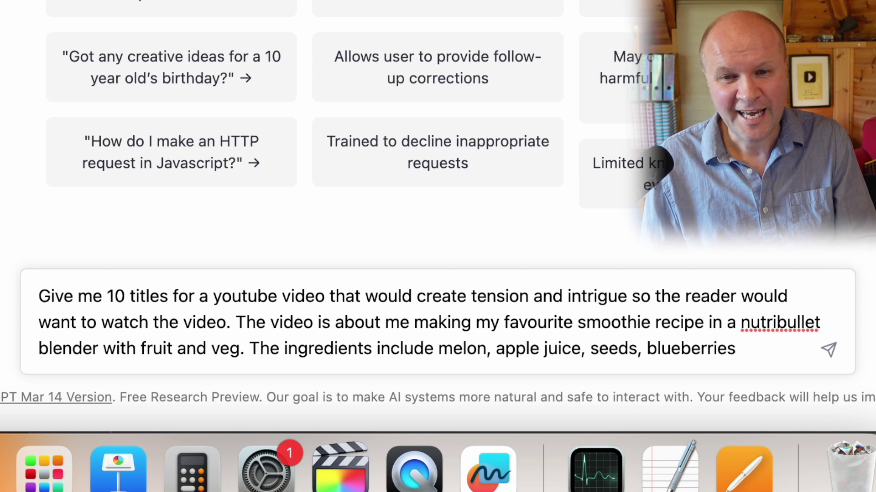
{"action": "type", "text": ", raspberries a"}
{"action": "key", "text": "BackSpace"}
{"action": "key", "text": "BackSpace"}
{"action": "type", "text": "aspberries and ginger. It does not include bananas."}
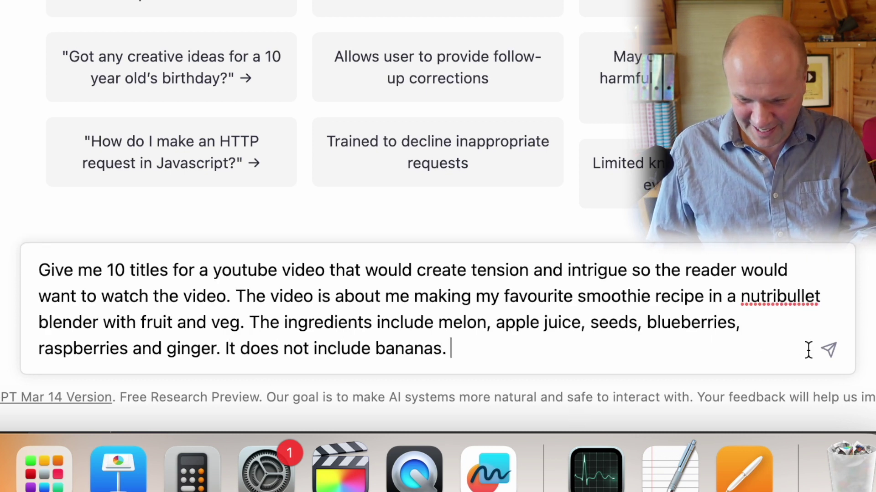
{"action": "left_click", "coordinate": [829, 350]}
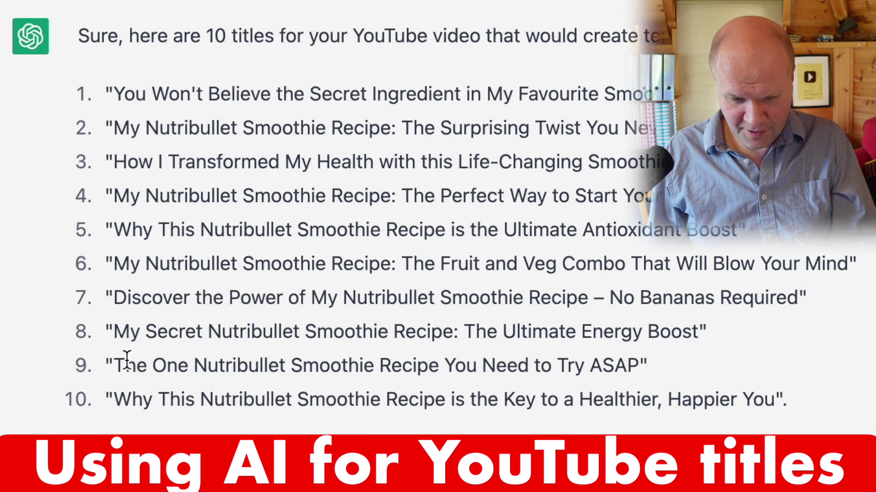
Use ChatGPT's seventh suggestion as the title: 'Discover the Power of My Smoothie Recipe... with no bananas and one Nutribullet!'.
{"action": "left_click_drag", "start_coordinate": [116, 298], "coordinate": [796, 307]}
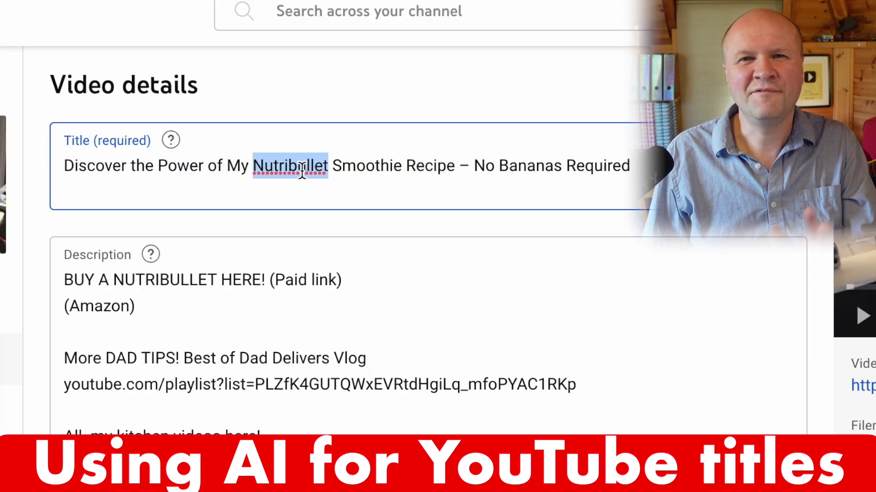
{"action": "key", "text": "ctrl+a"}
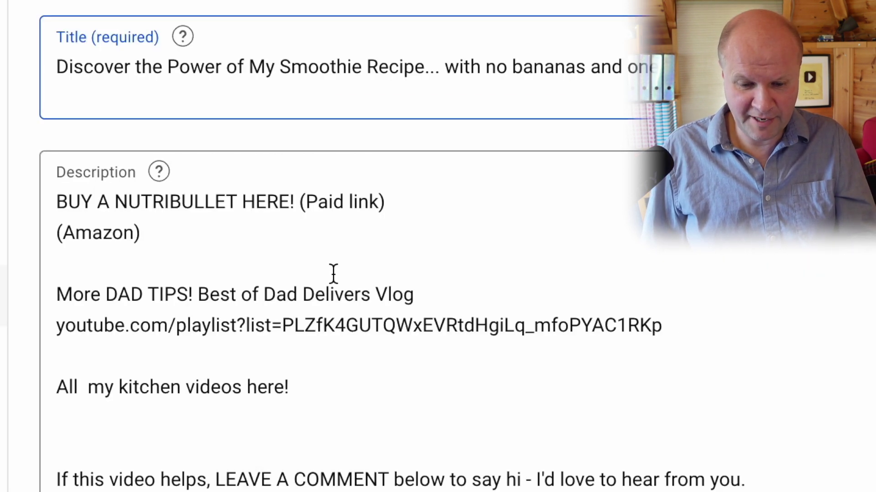
Write a description paragraph on the banana-free Nutribullet smoothie and its fruit and vegetable ingredients.
{"action": "left_click", "coordinate": [192, 261]}
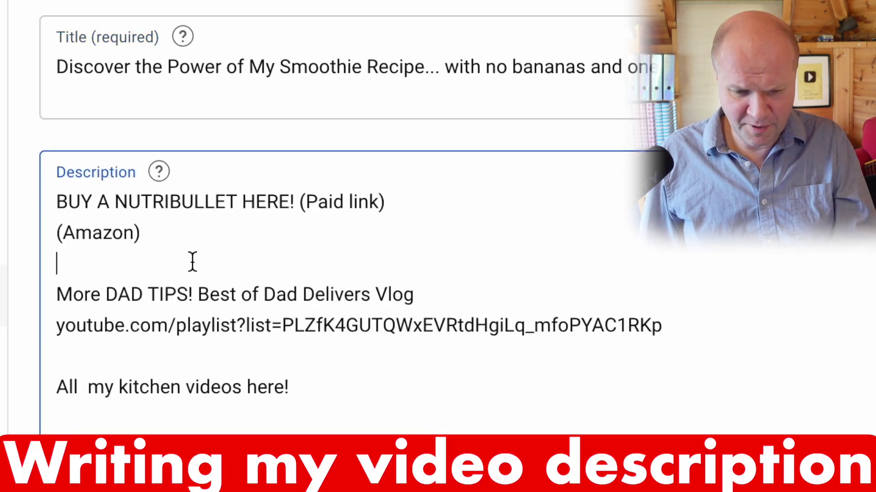
{"action": "key", "text": "Return"}
{"action": "key", "text": "Return"}
{"action": "key", "text": "Up"}
{"action": "type", "text": "This is my favourite smo"}
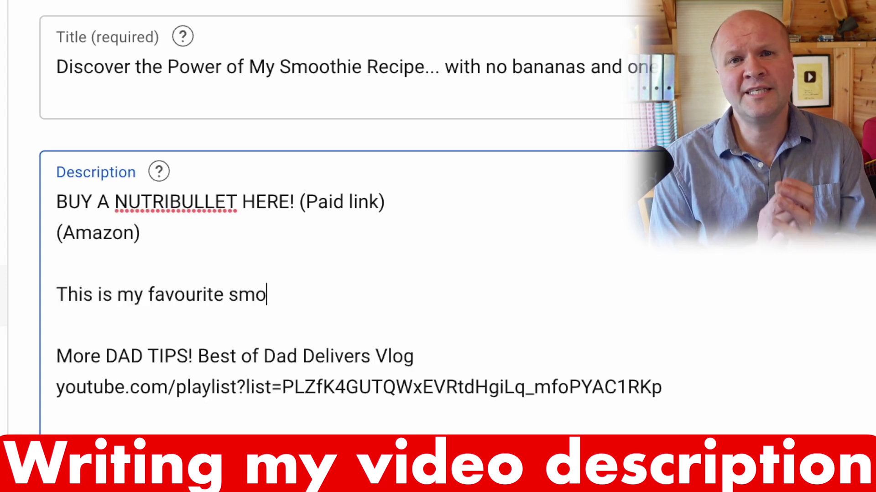
{"action": "type", "text": "othie recipe th"}
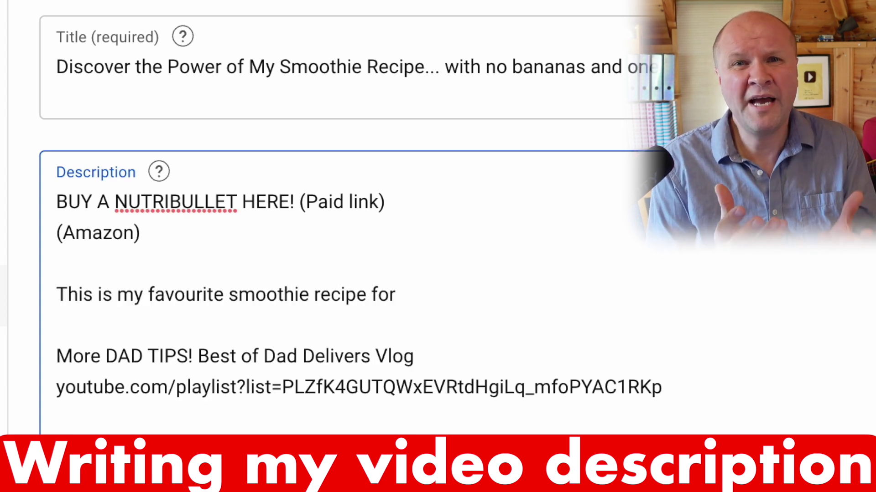
{"action": "type", "text": "r my Nutribullet blender. I'll walk you "}
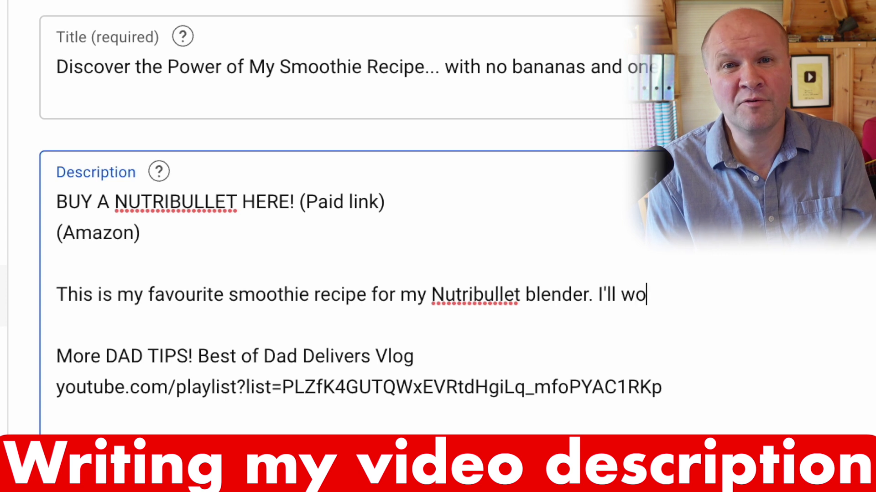
{"action": "type", "text": "through my favourite ingred"}
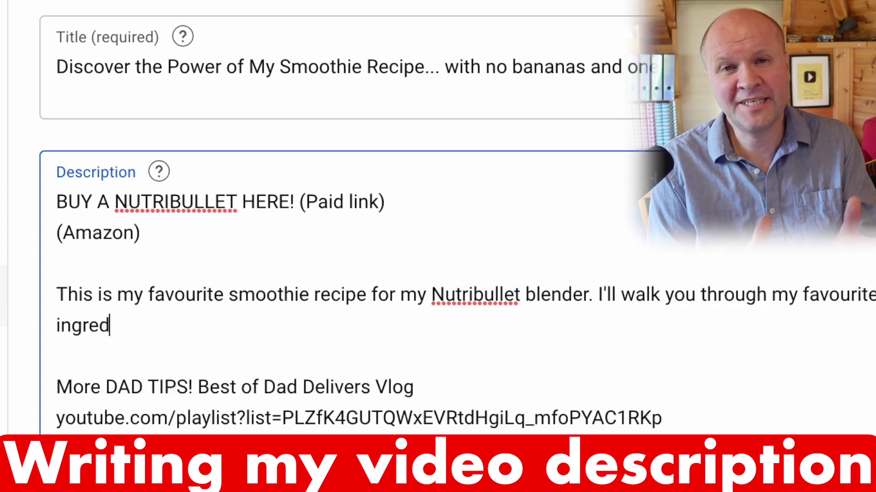
{"action": "key", "text": "BackSpace"}
{"action": "key", "text": "BackSpace"}
{"action": "key", "text": "BackSpace"}
{"action": "key", "text": "BackSpace"}
{"action": "key", "text": "BackSpace"}
{"action": "key", "text": "BackSpace"}
{"action": "type", "text": "and vegetable ingredients"}
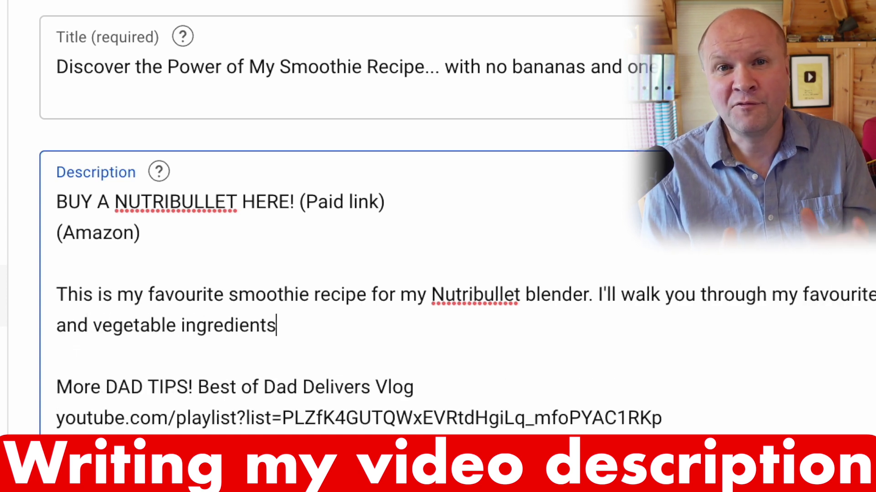
{"action": "type", "text": ": melon, app"}
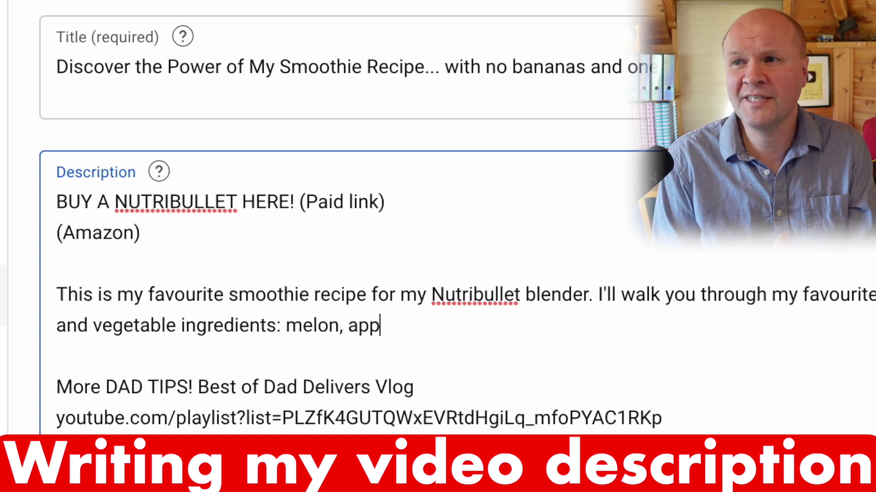
{"action": "type", "text": "le juice, seeds, blueberries, raspberries, r"}
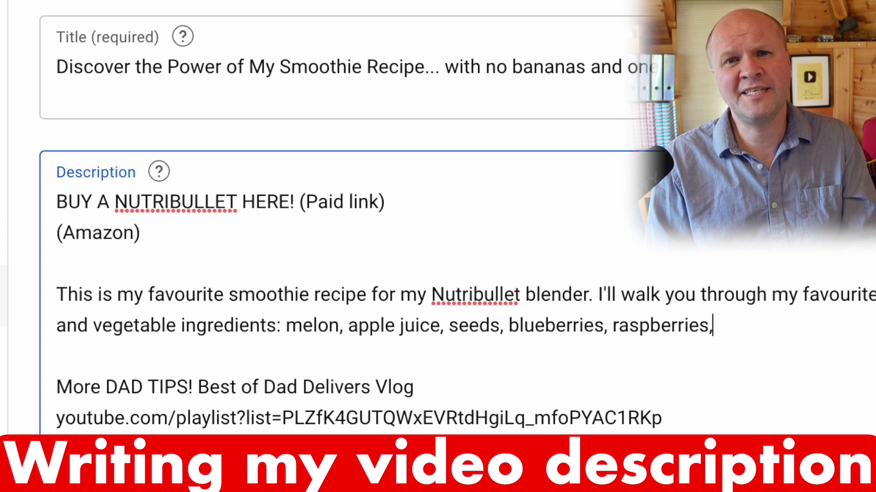
{"action": "key", "text": "BackSpace"}
{"action": "type", "text": "and ginger. And best of all, it's "}
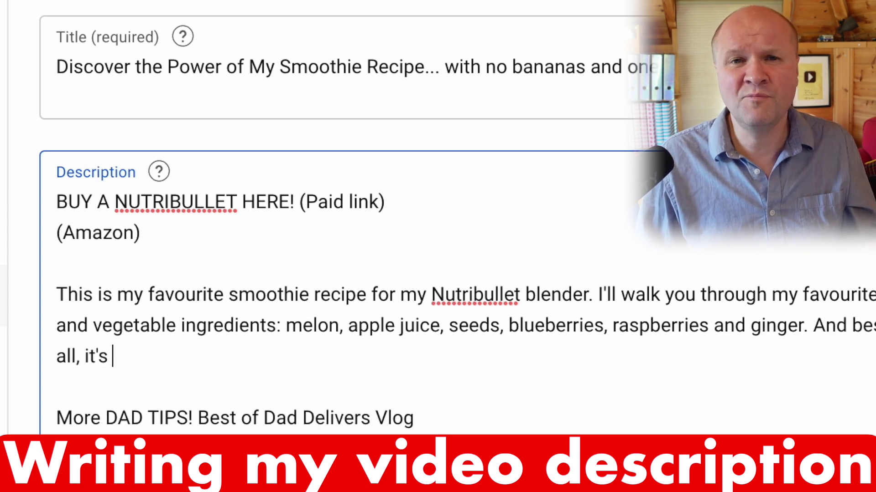
{"action": "type", "text": "banana-free! NT"}
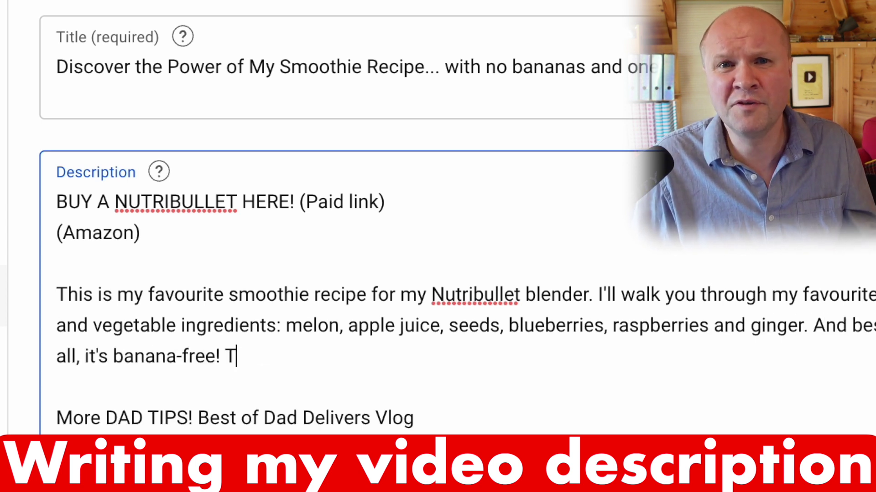
{"action": "type", "text": "hat's right, a smoothie without bana"}
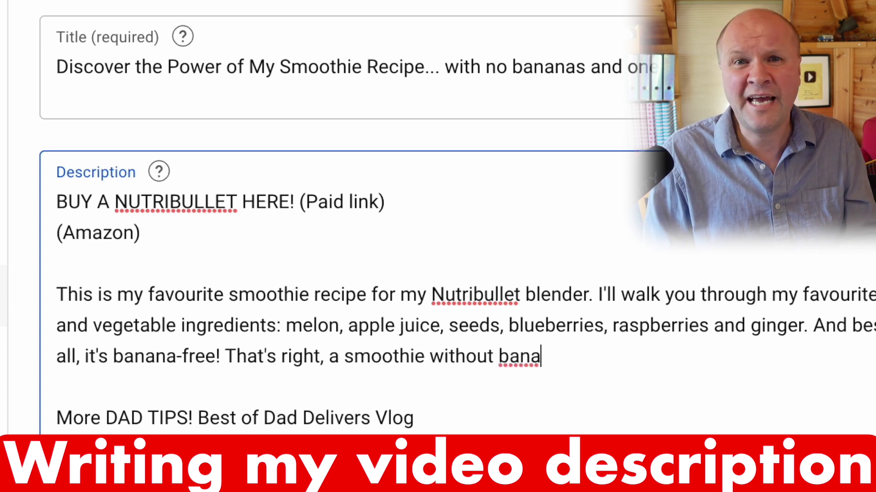
{"action": "type", "text": "na. "}
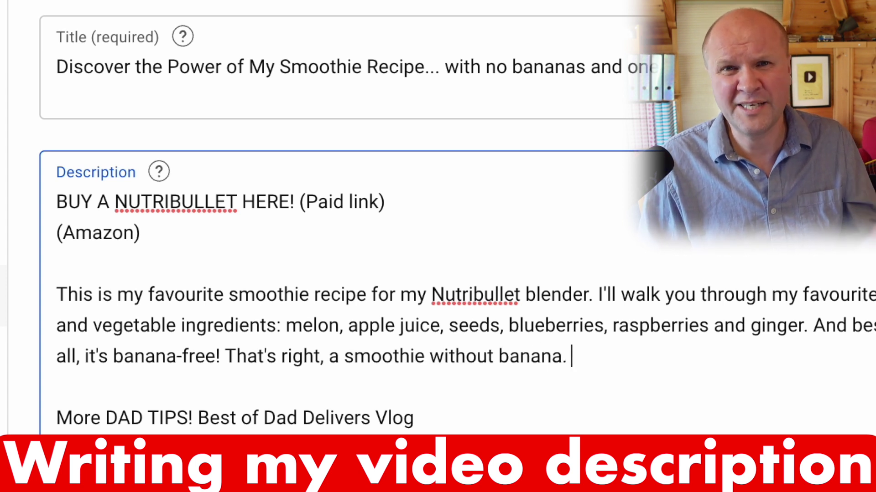
{"action": "type", "text": "But there is carrot, and sometimes a mushroom. Really zingy and delicious."}
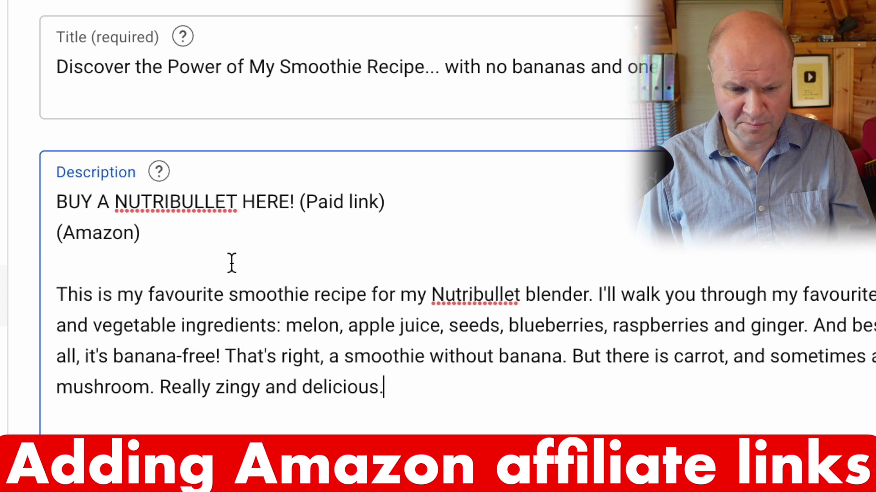
Search Amazon for 'nutribullet blender' and copy its SiteStripe text link.
{"action": "type", "text": "ntu"}
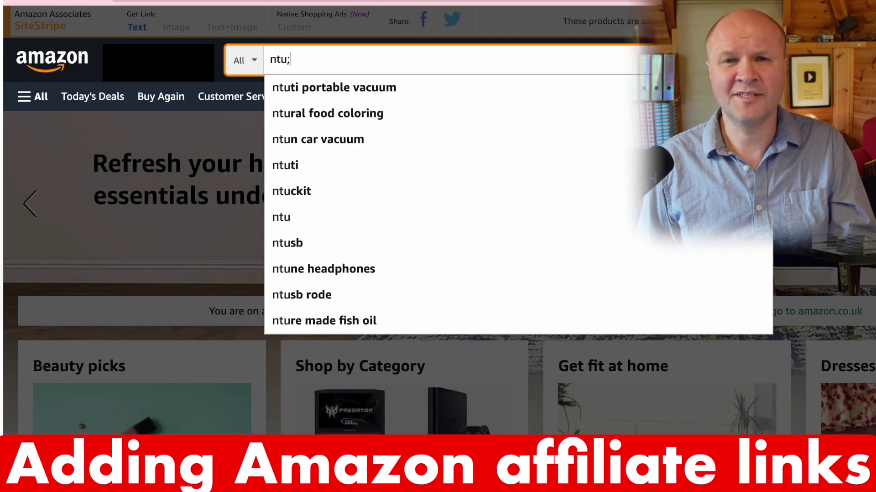
{"action": "key", "text": "BackSpace"}
{"action": "key", "text": "BackSpace"}
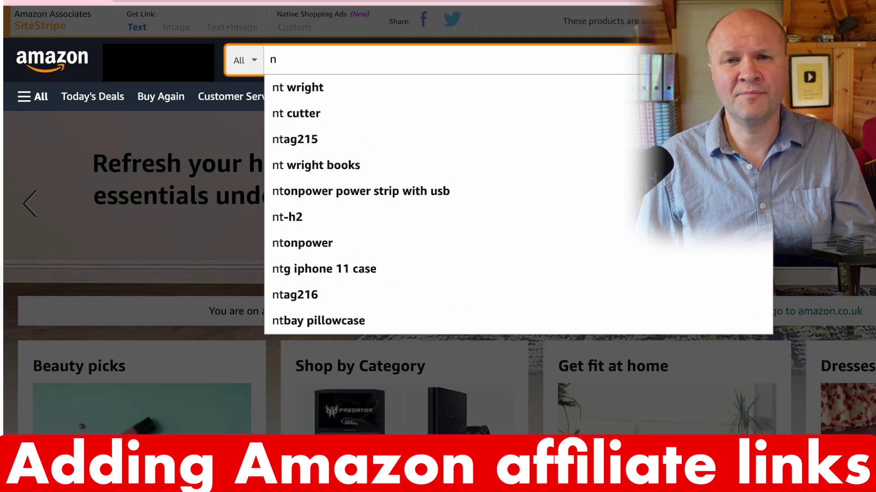
{"action": "type", "text": "utrib"}
{"action": "key", "text": "Down"}
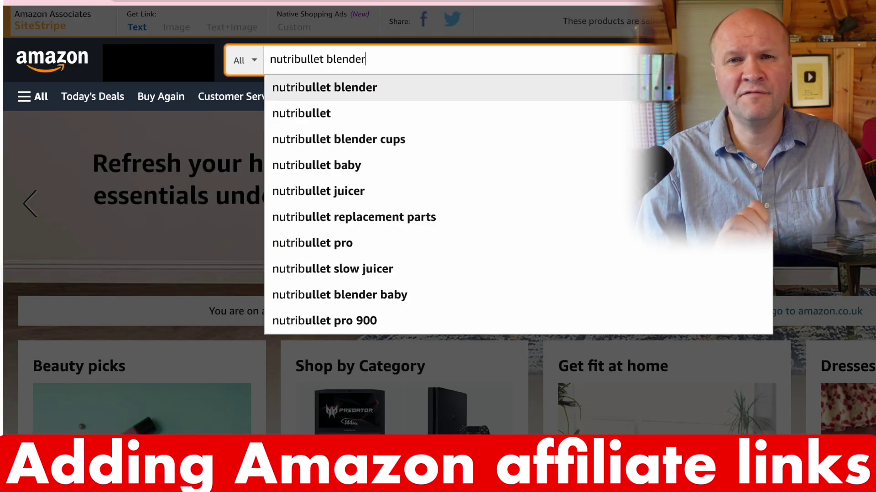
{"action": "key", "text": "Return"}
{"action": "left_click", "coordinate": [141, 30]}
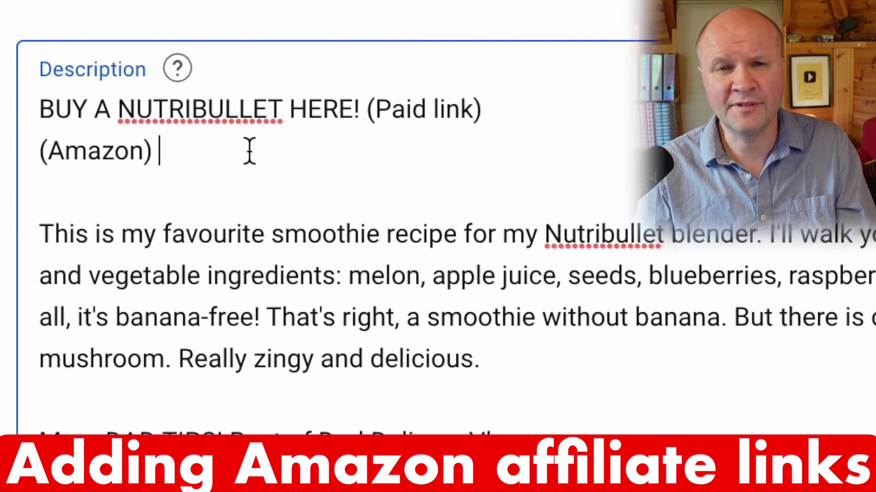
Paste the Amazon affiliate short link after '(Amazon)' in the description.
{"action": "type", "text": "https://amzn.to/42ls0T4"}
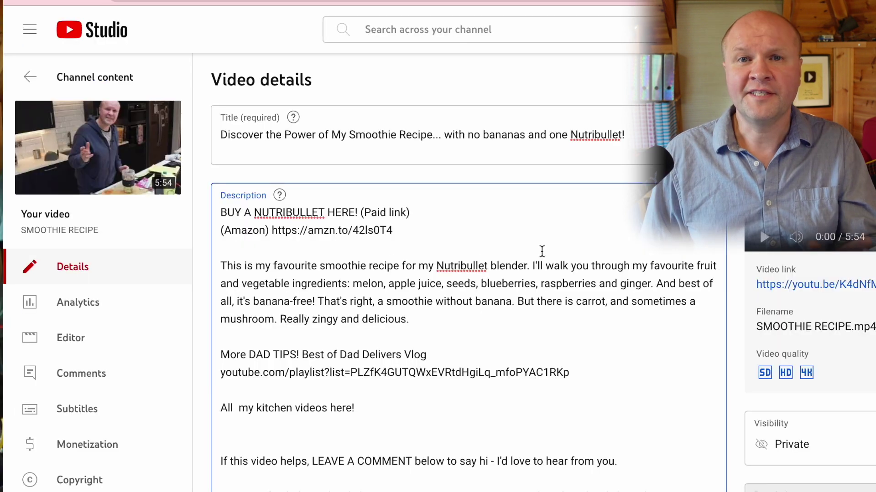
{"action": "scroll", "coordinate": [714, 196], "scroll_direction": "down", "scroll_amount": 3}
{"action": "scroll", "coordinate": [541, 251], "scroll_direction": "down", "scroll_amount": 1}
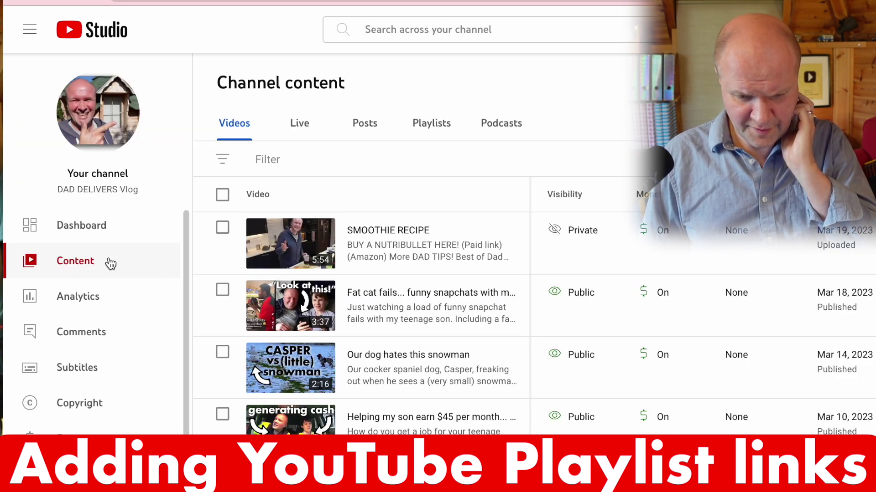
Copy the RECIPES and FOOD playlist's shareable link and paste it under 'All my kitchen videos here!'.
{"action": "left_click", "coordinate": [431, 125]}
{"action": "scroll", "coordinate": [492, 200], "scroll_direction": "down", "scroll_amount": 1}
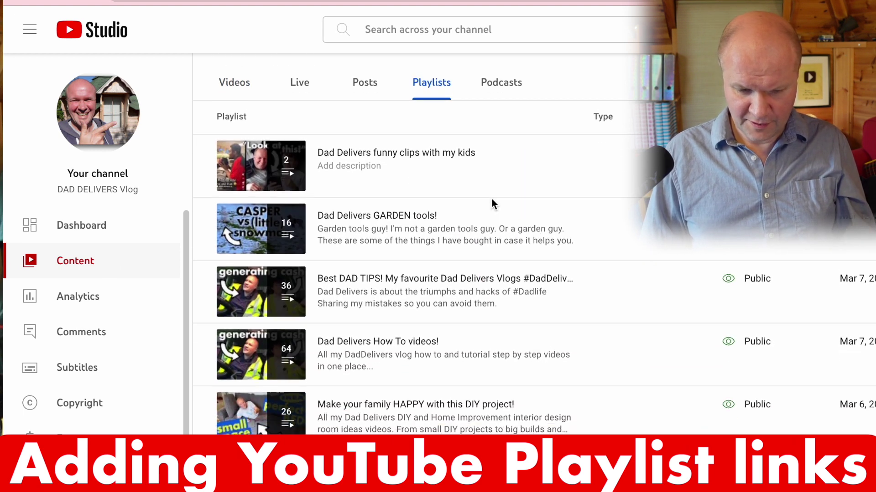
{"action": "scroll", "coordinate": [491, 203], "scroll_direction": "down", "scroll_amount": 3}
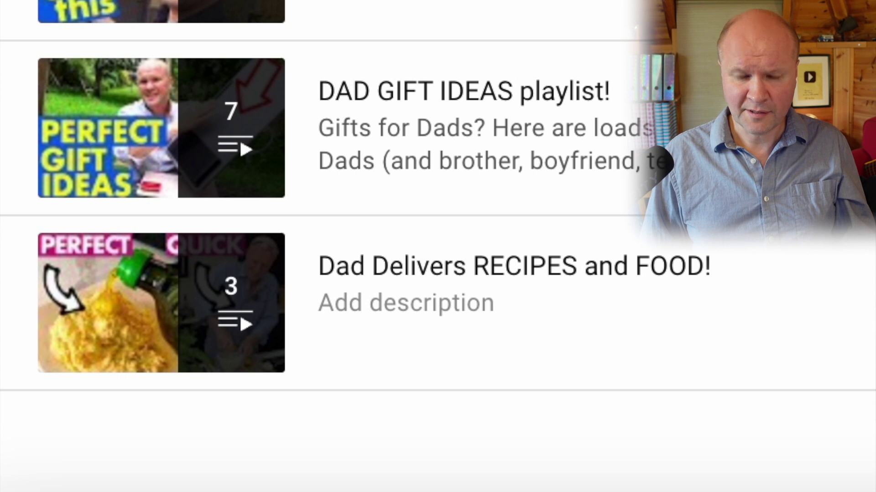
{"action": "mouse_move", "coordinate": [678, 260]}
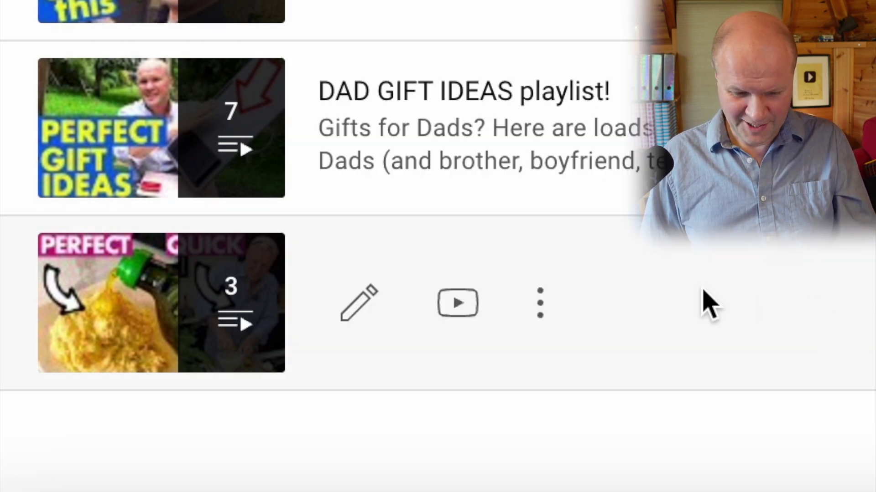
{"action": "left_click", "coordinate": [540, 303]}
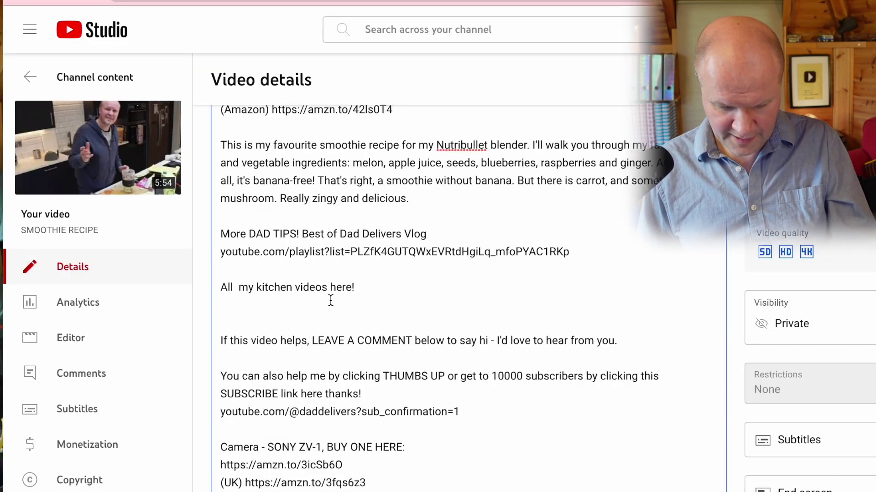
{"action": "type", "text": "https://www.youtube.com/playlist?list=PLZfK4GUTQWxHhGVFAlhL2G-74ltviqBFM"}
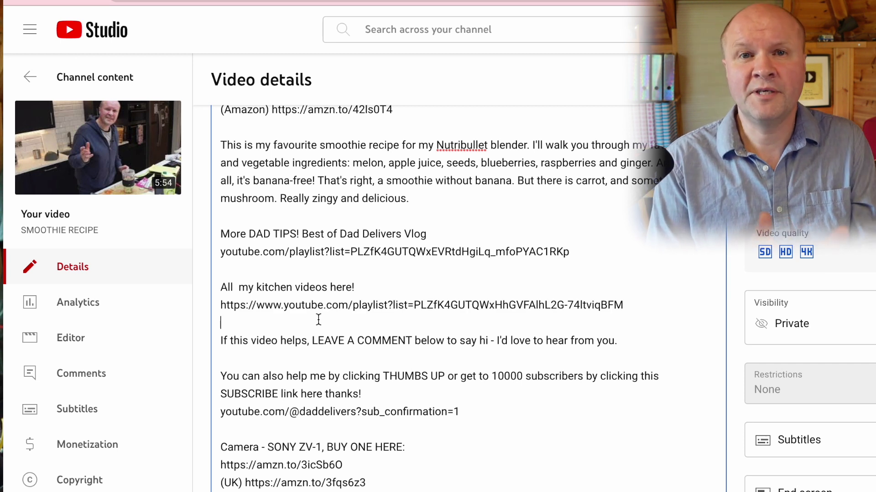
{"action": "key", "text": "Down"}
{"action": "key", "text": "Down"}
{"action": "key", "text": "Down"}
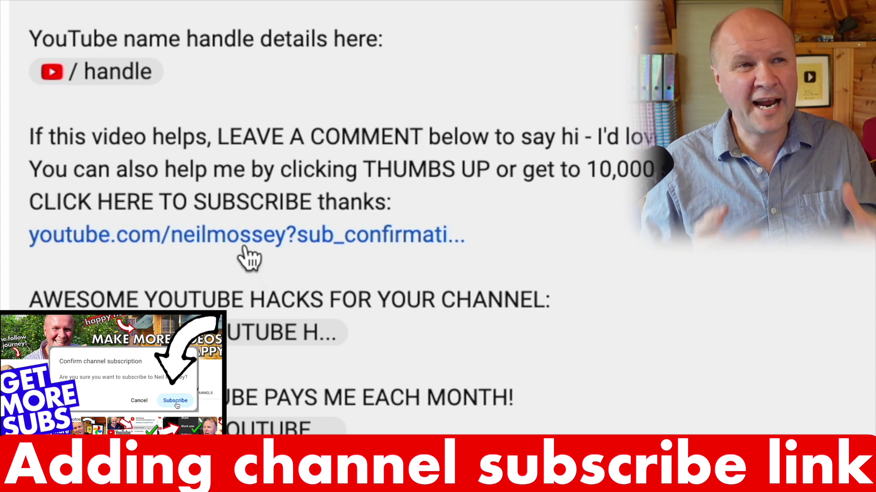
{"action": "left_click", "coordinate": [247, 249]}
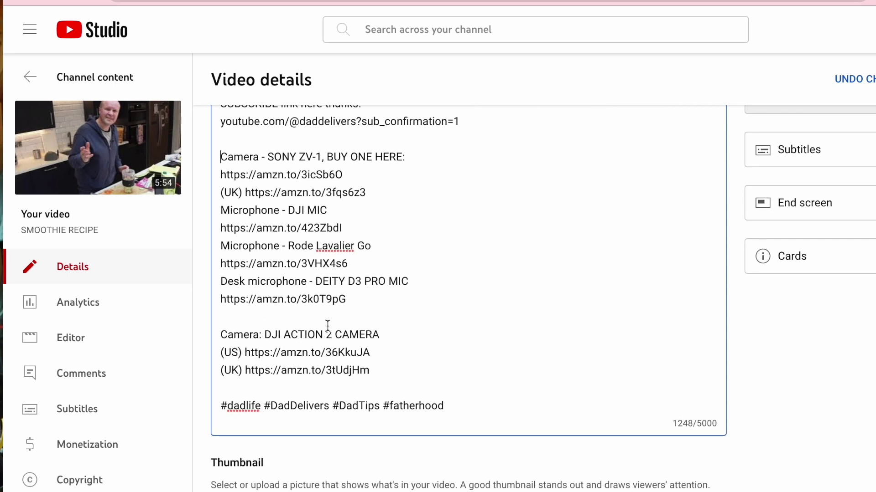
Add chapters '0:00 Delicious Nutribullet smoothie recipe…' and '0:56 Gorgeous Banana-free smoothie recipe…' below the hashtags.
{"action": "left_click", "coordinate": [470, 412]}
{"action": "key", "text": "Return"}
{"action": "type", "text": "0"}
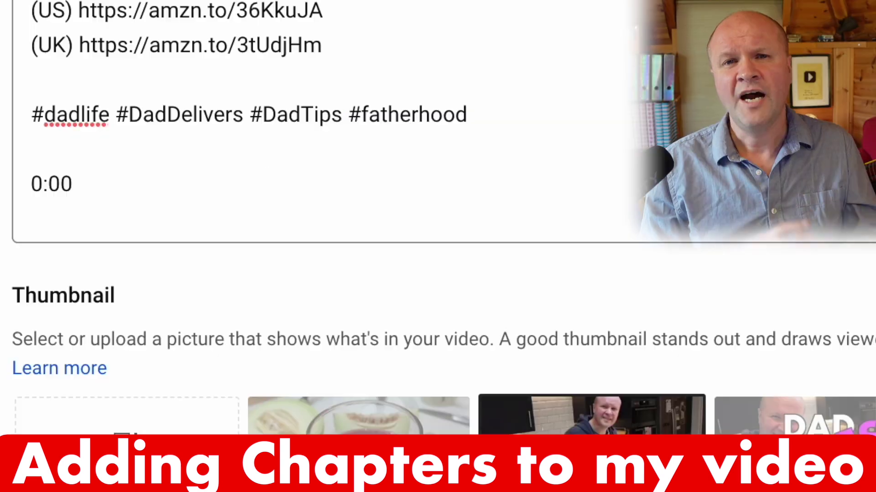
{"action": "type", "text": "Delicious Nutribullet smoothie recipe with fruit juice, vere"}
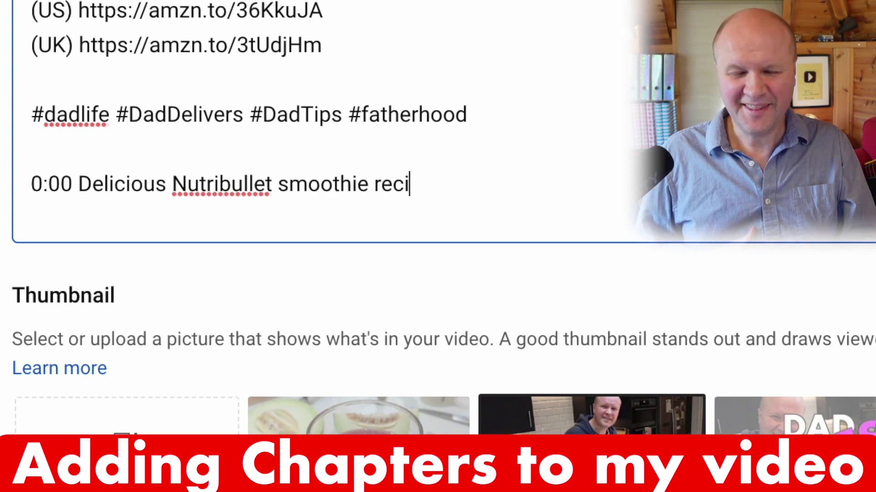
{"action": "key", "text": "BackSpace"}
{"action": "key", "text": "BackSpace"}
{"action": "type", "text": "get"}
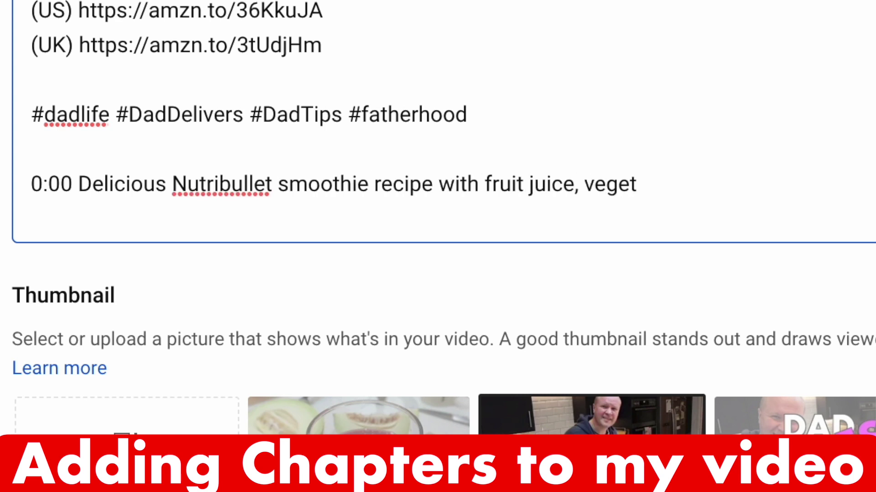
{"action": "type", "text": "ables, berries and s"}
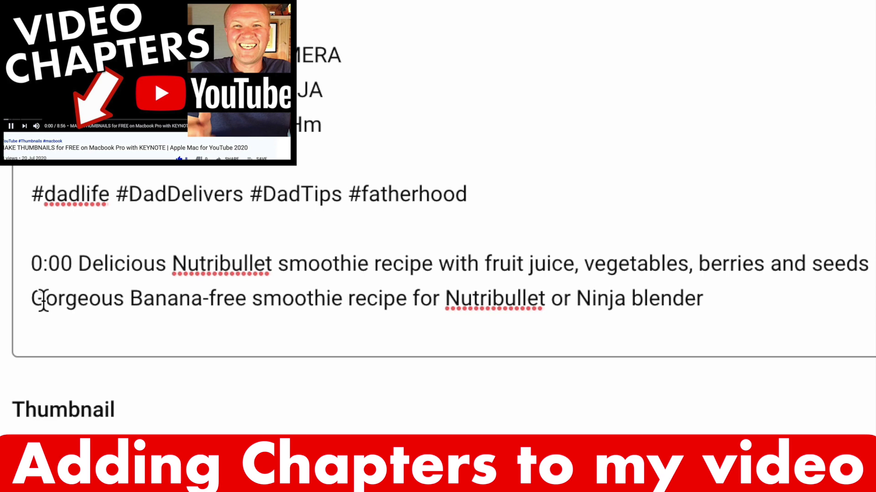
{"action": "left_click", "coordinate": [41, 298]}
{"action": "type", "text": "0:56 Gor"}
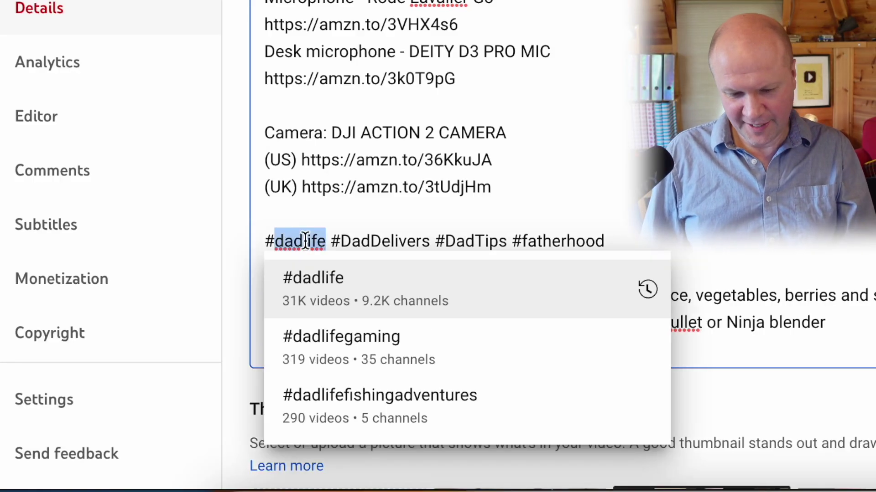
Replace #DadTips with #smoothierecipe, leaving #dadlife #smoothierecipe #smoothie #DadDelivers on one line.
{"action": "left_click", "coordinate": [438, 208]}
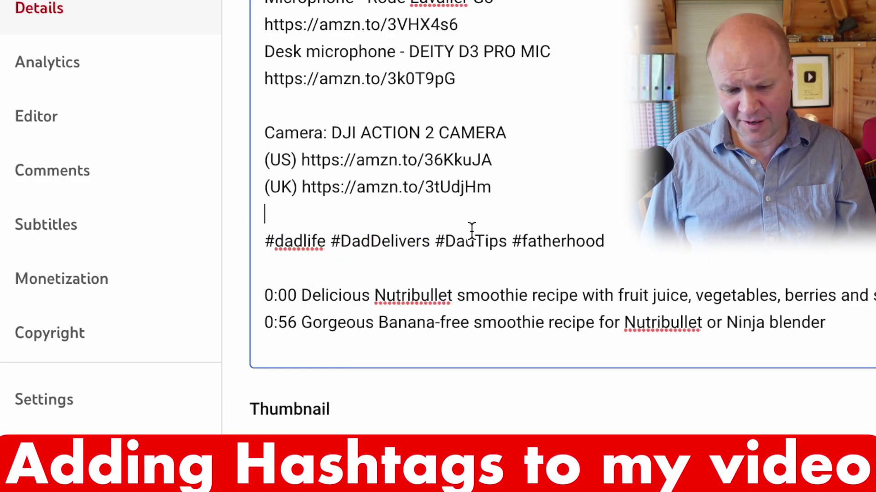
{"action": "double_click", "coordinate": [466, 248]}
{"action": "type", "text": "smoothie"}
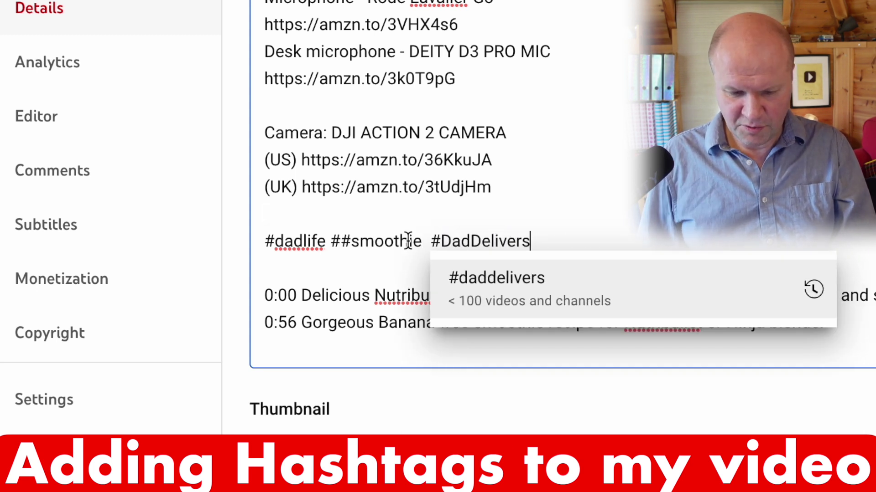
{"action": "left_click", "coordinate": [355, 261]}
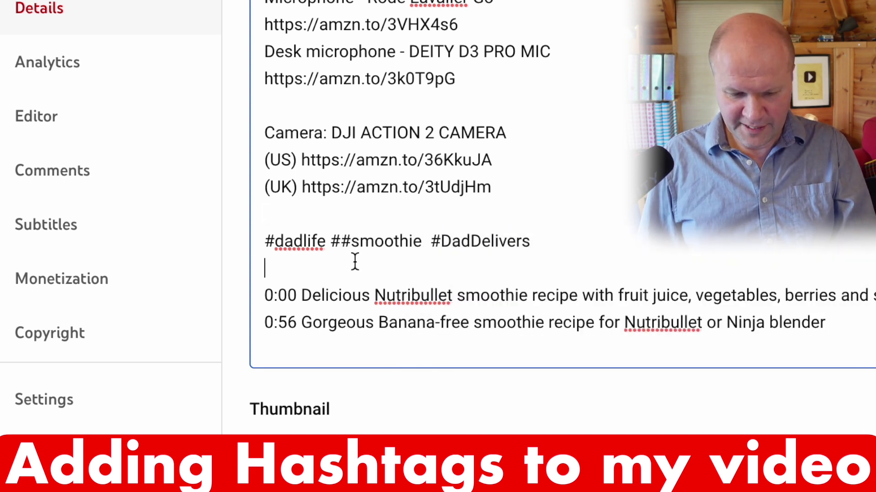
{"action": "key", "text": "Return"}
{"action": "key", "text": "Left"}
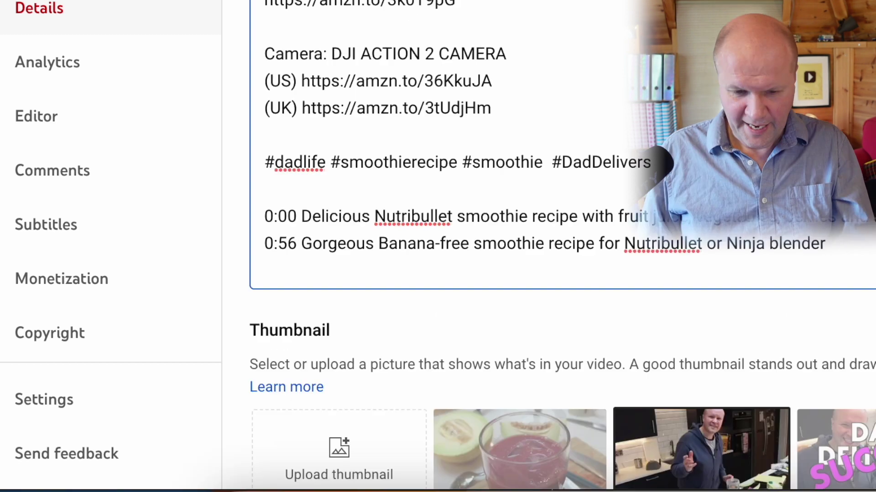
{"action": "scroll", "coordinate": [456, 228], "scroll_direction": "up", "scroll_amount": 6}
{"action": "scroll", "coordinate": [745, 212], "scroll_direction": "up", "scroll_amount": 7}
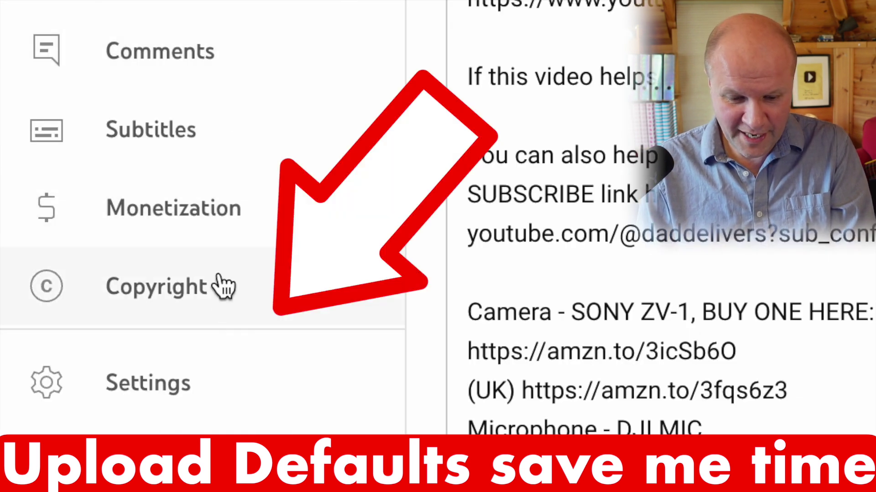
Go to the Upload defaults settings and reach the end of the default description.
{"action": "left_click", "coordinate": [268, 388]}
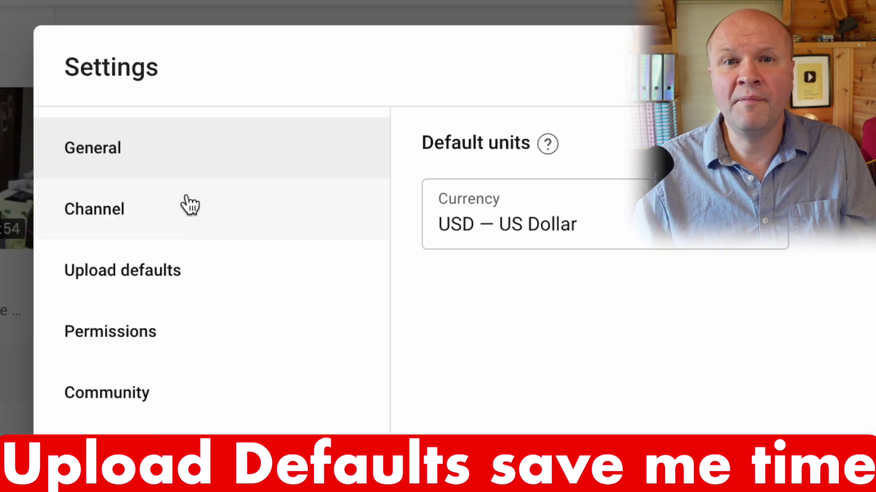
{"action": "left_click", "coordinate": [218, 279]}
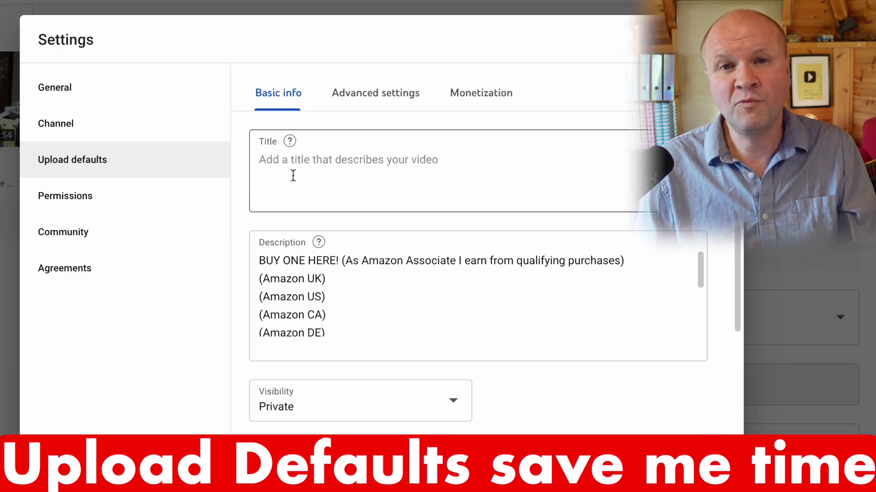
{"action": "scroll", "coordinate": [293, 174], "scroll_direction": "down", "scroll_amount": 1}
{"action": "scroll", "coordinate": [336, 225], "scroll_direction": "down", "scroll_amount": 1}
{"action": "scroll", "coordinate": [336, 225], "scroll_direction": "down", "scroll_amount": 5}
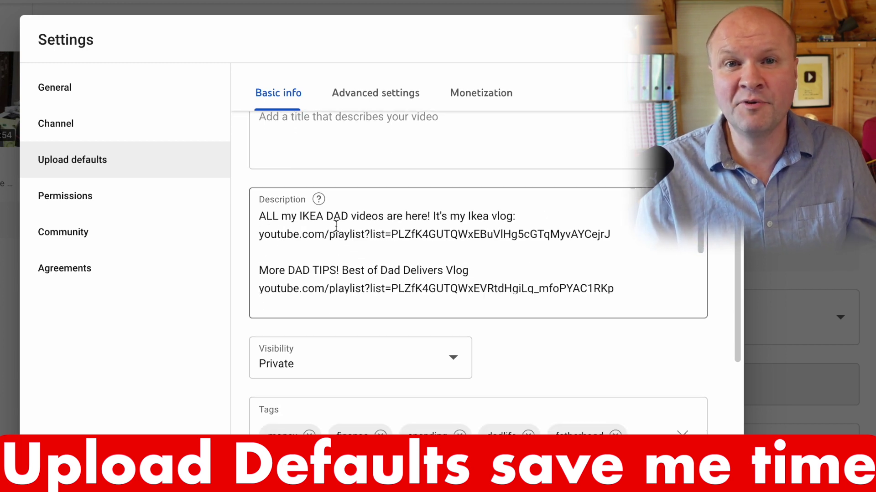
{"action": "scroll", "coordinate": [336, 225], "scroll_direction": "down", "scroll_amount": 10}
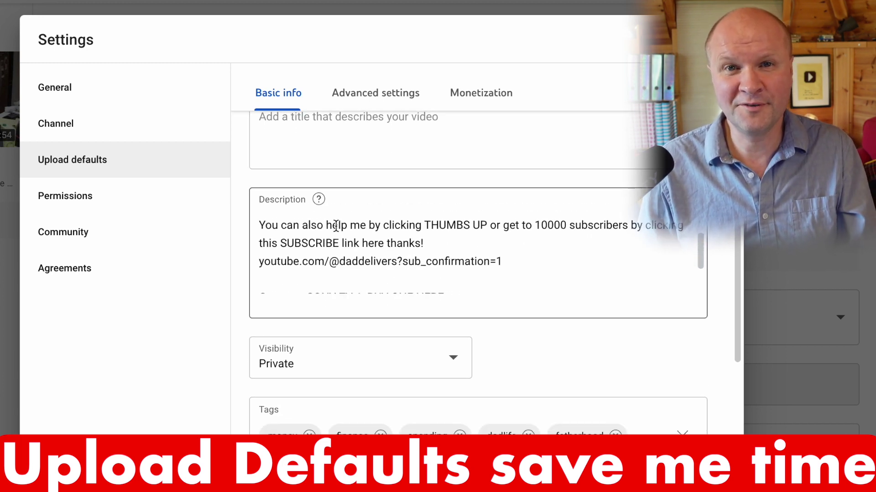
{"action": "scroll", "coordinate": [336, 225], "scroll_direction": "down", "scroll_amount": 5}
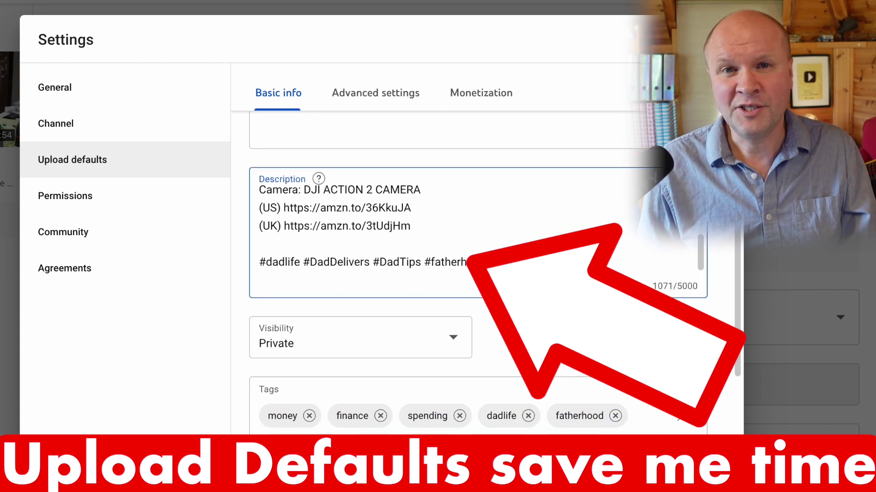
Append a new line 'You can type your default description here ! ! !' below the default hashtags.
{"action": "key", "text": "Return"}
{"action": "key", "text": "Return"}
{"action": "type", "text": "You c"}
{"action": "type", "text": "an type yo"}
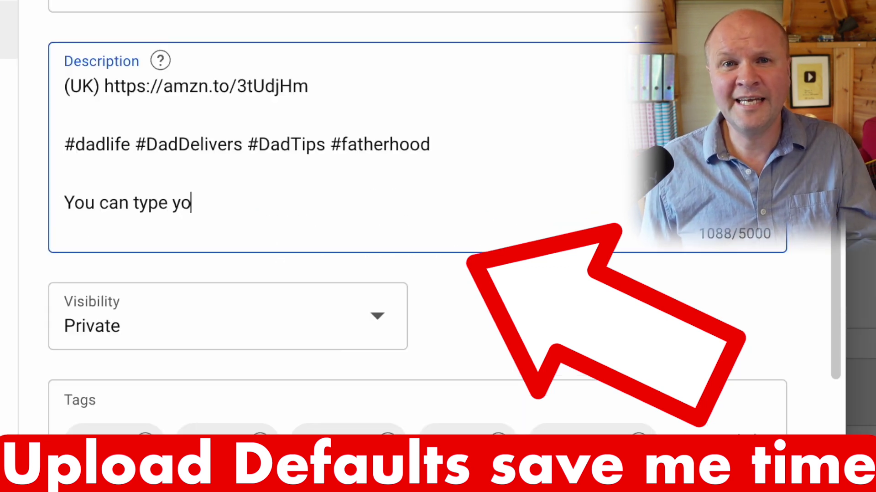
{"action": "type", "text": "desc"}
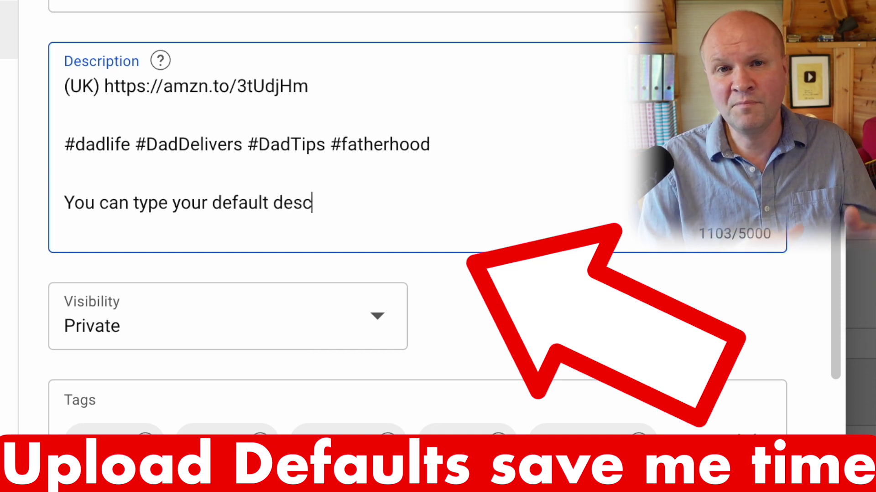
{"action": "type", "text": "ription here ! ! !"}
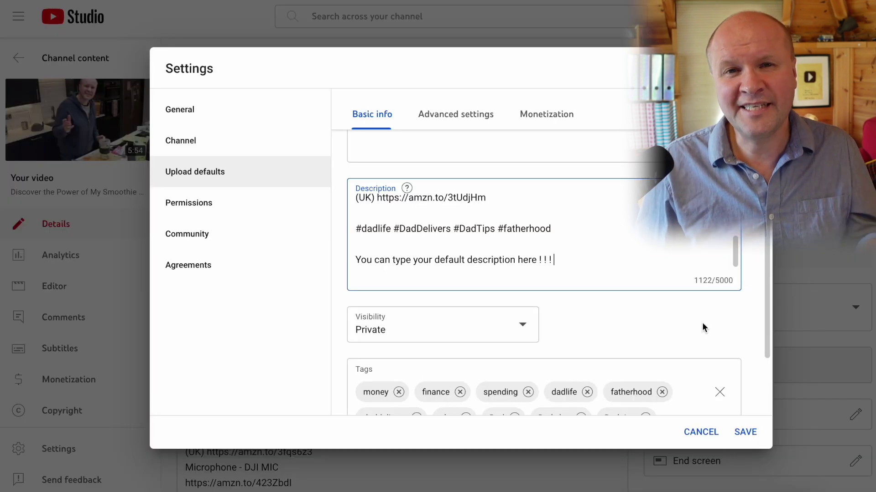
{"action": "scroll", "coordinate": [718, 315], "scroll_direction": "down", "scroll_amount": 2}
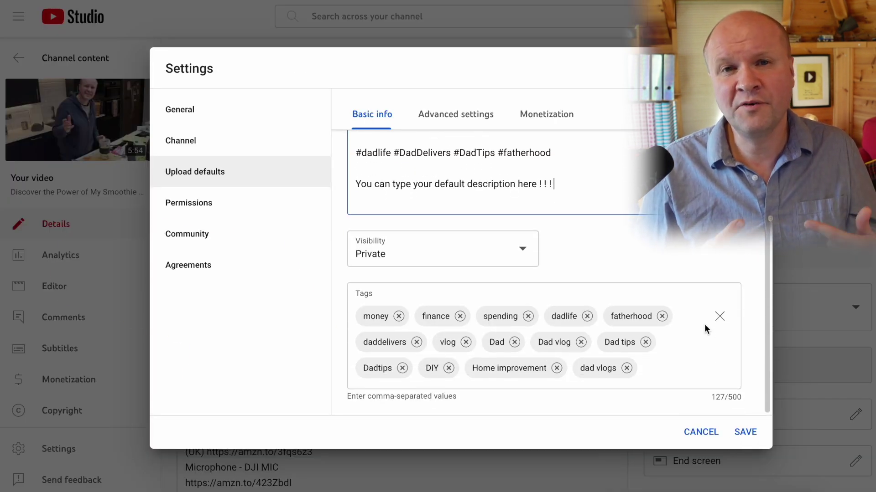